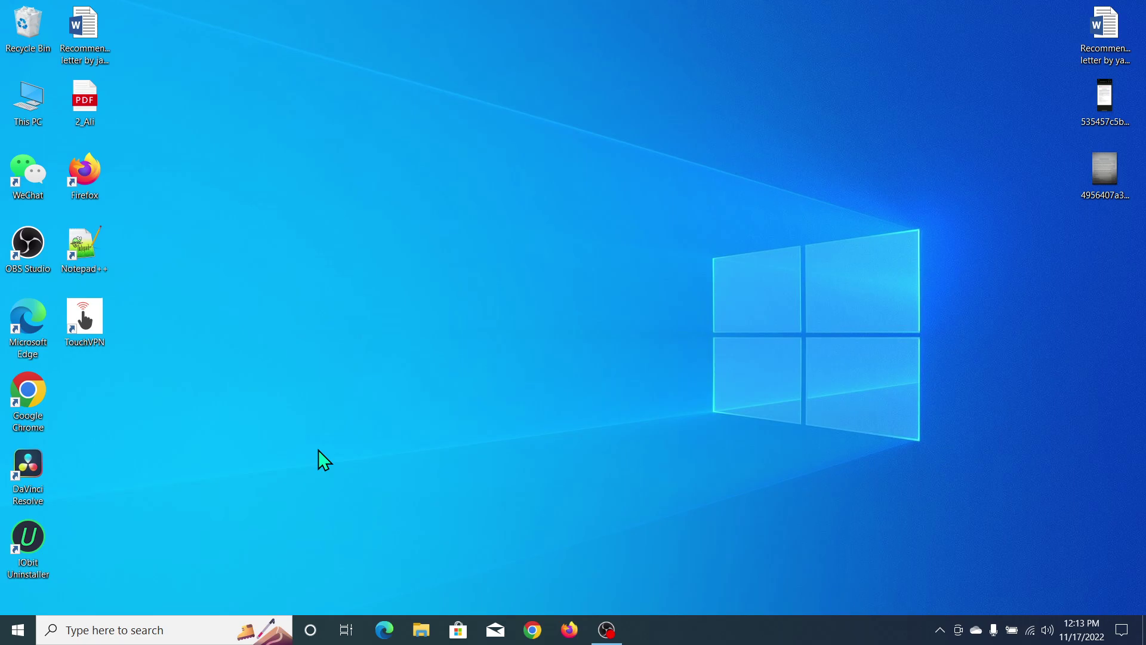
- Launch Chrome from the taskbar and open the Google apps grid
click(532, 630)
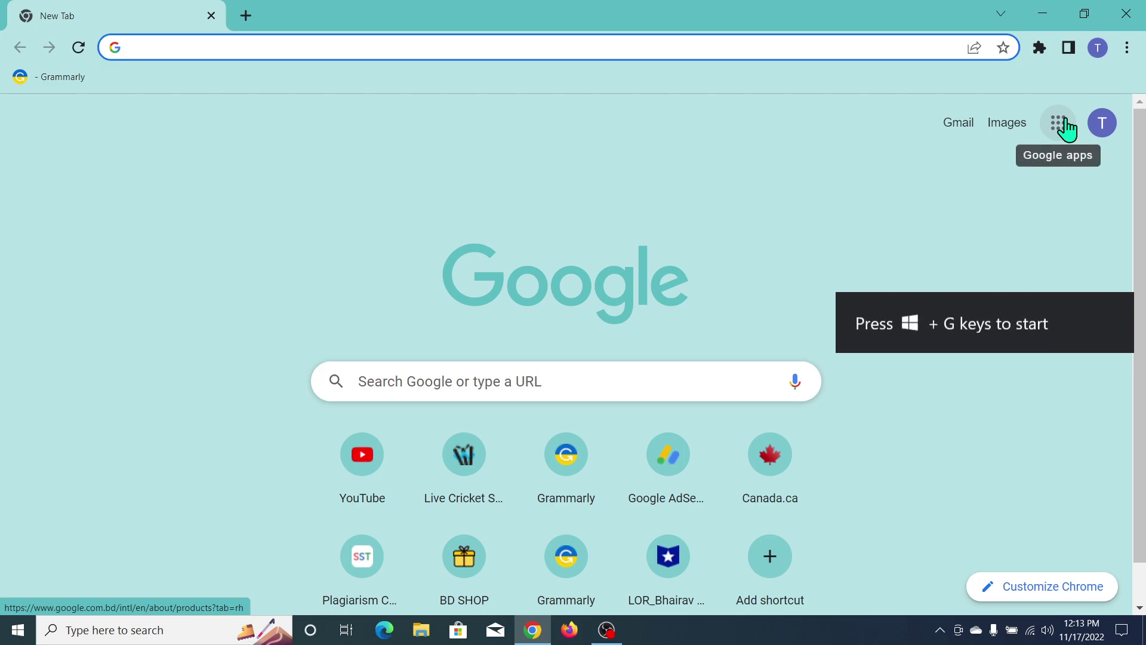
click(1058, 122)
scroll(955, 340, down, 5)
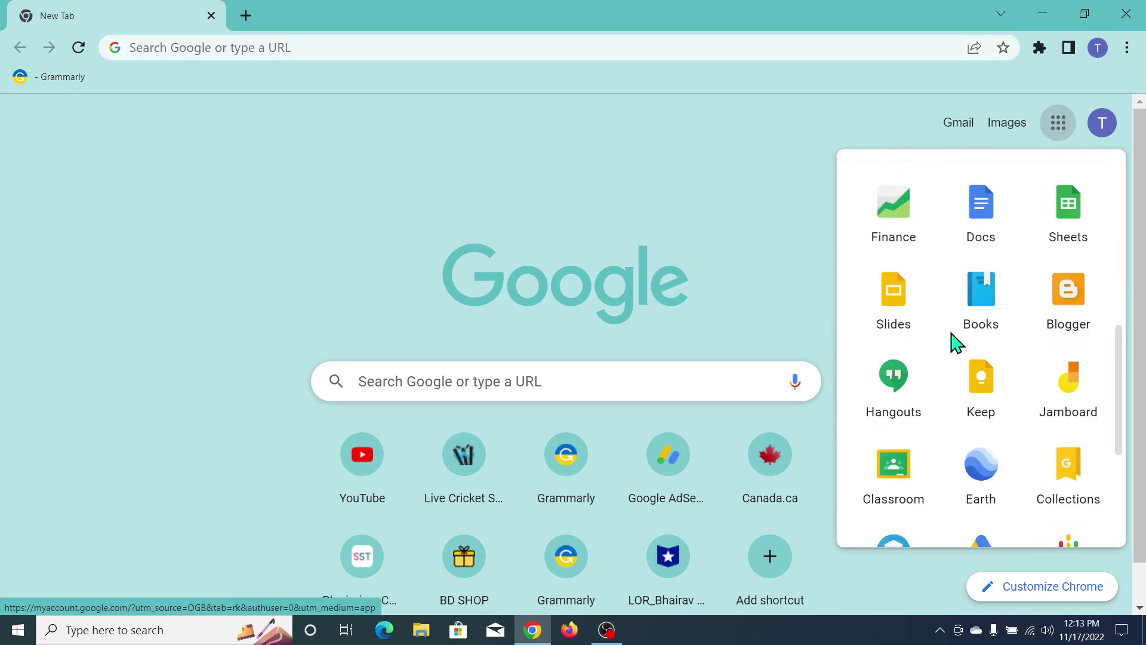
scroll(955, 340, down, 3)
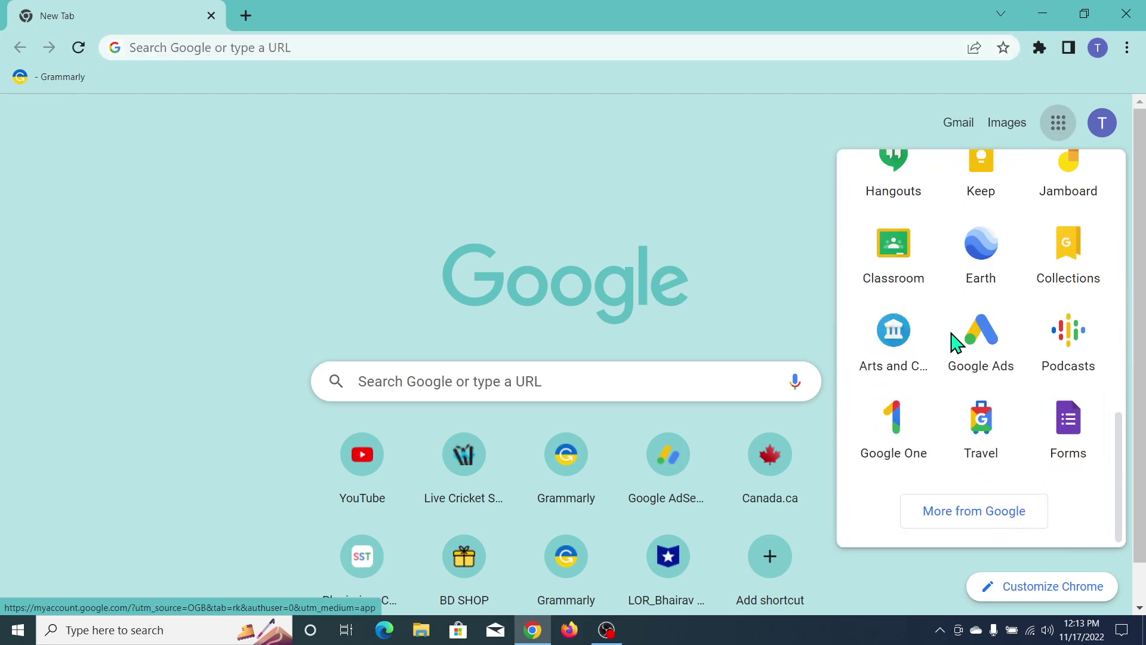
- Open Google One, decline its email updates, and create a Google One shortcut via More tools
click(903, 434)
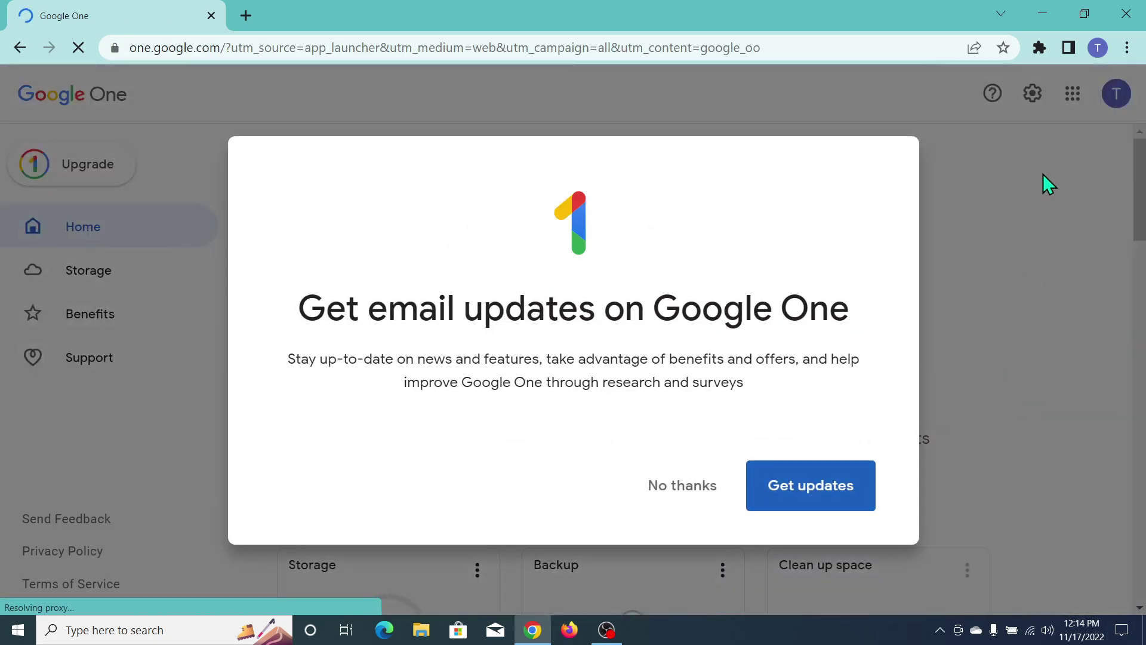
click(680, 488)
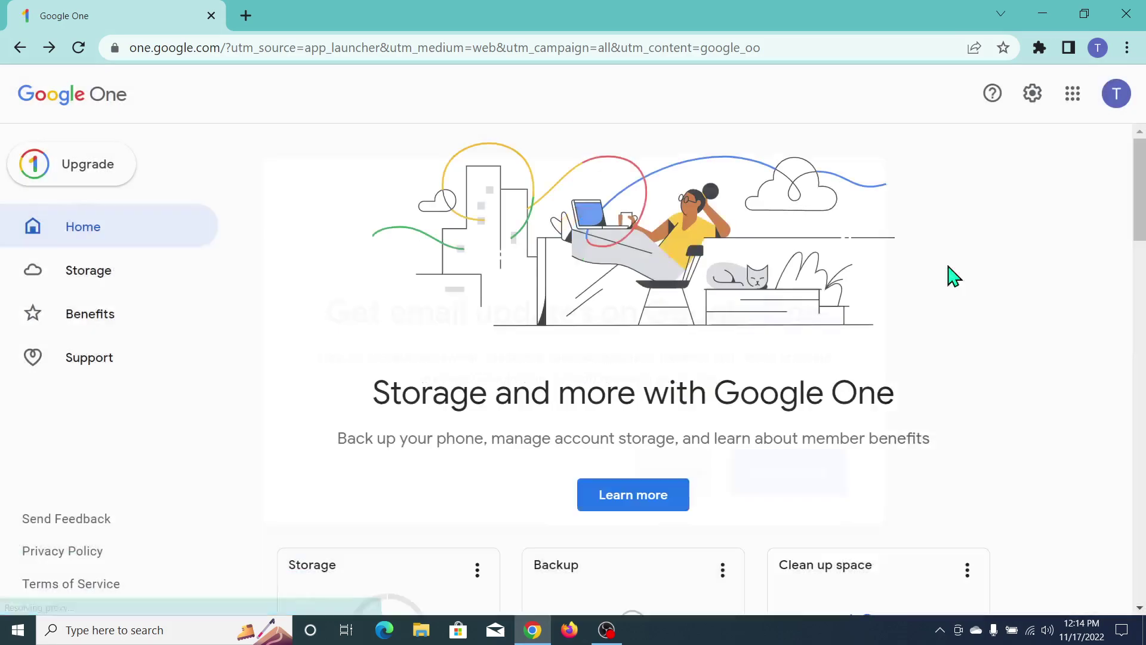
click(1128, 48)
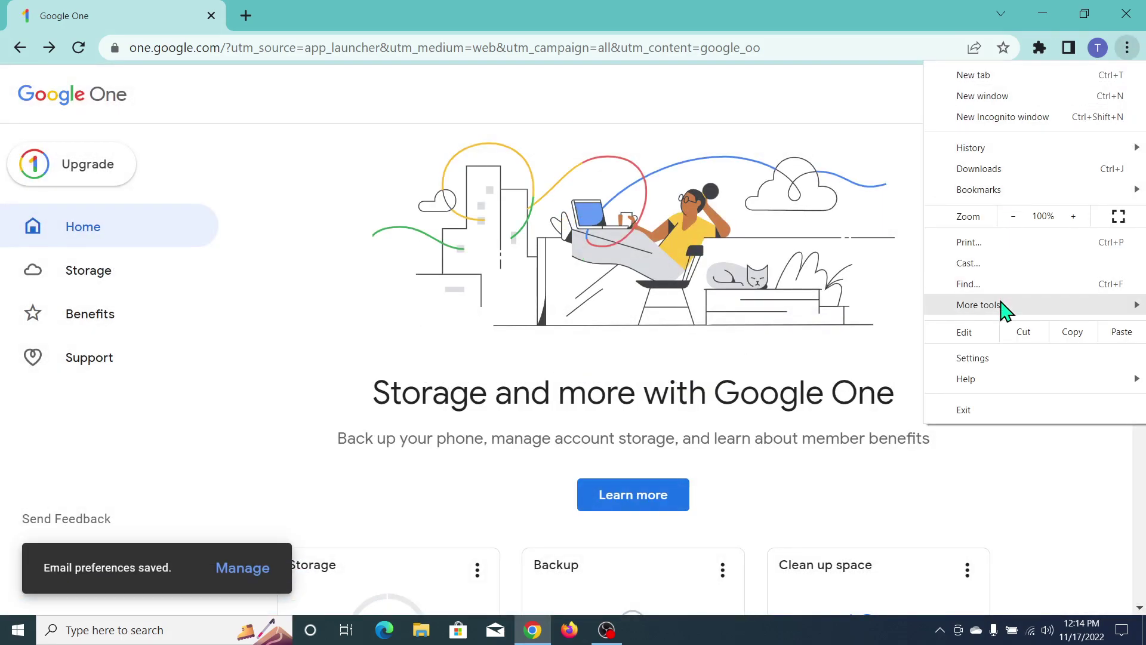
mouse_move(977, 304)
click(821, 332)
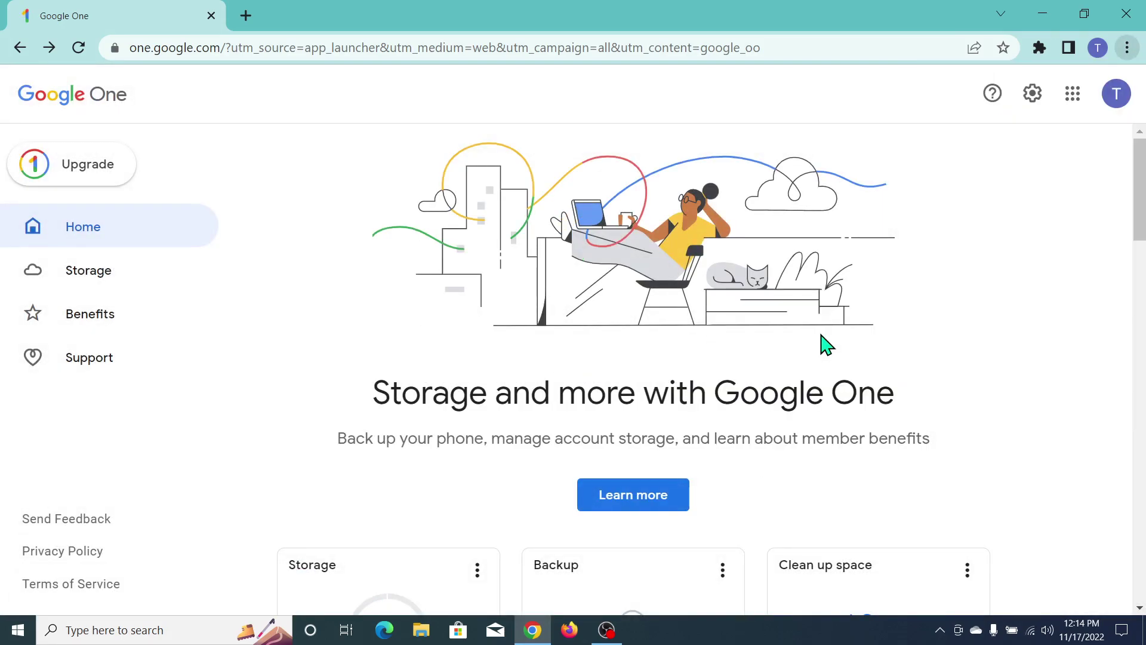
click(670, 201)
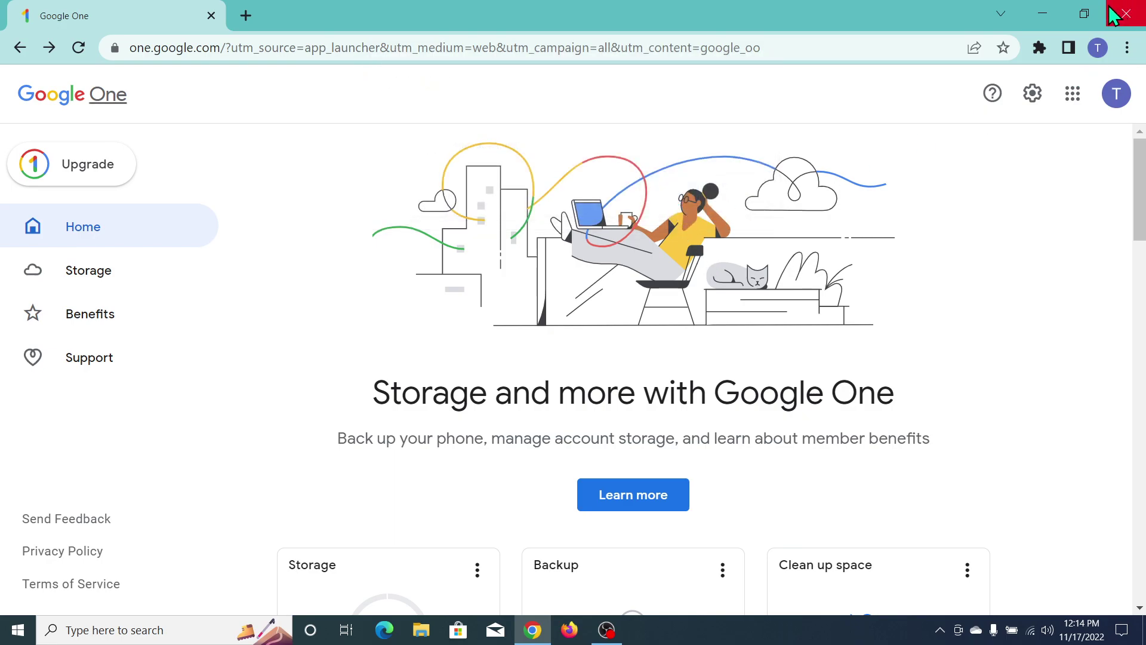
- Minimize Chrome and drag the Google One desktop icon out of the left column
click(1042, 13)
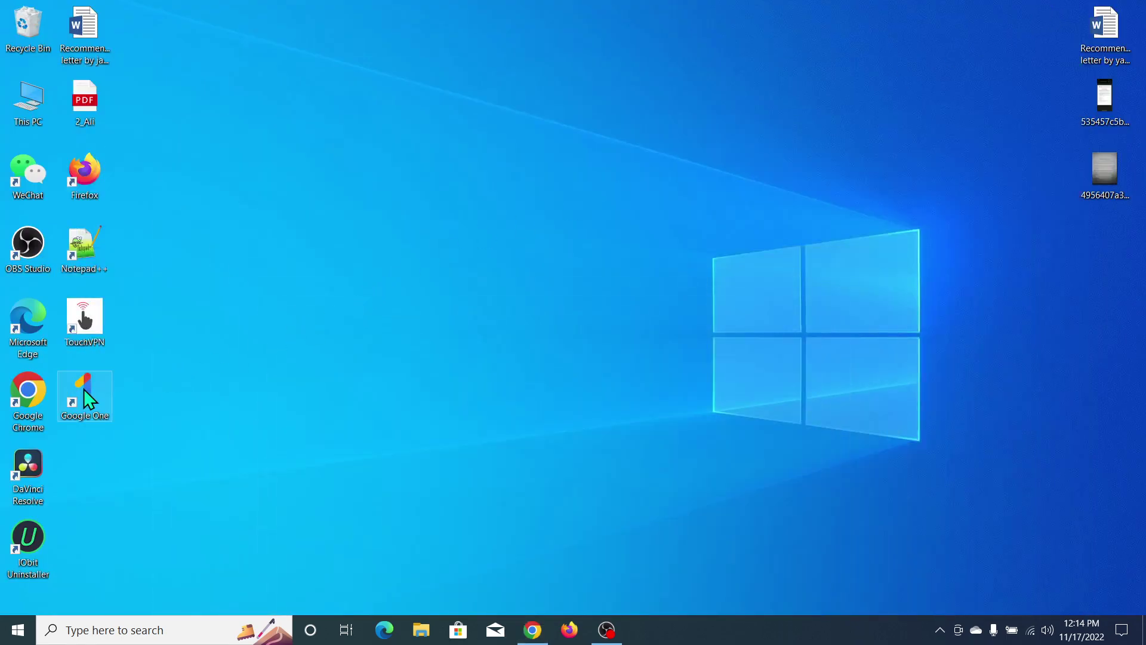
drag(84, 395, 311, 174)
drag(242, 106, 535, 451)
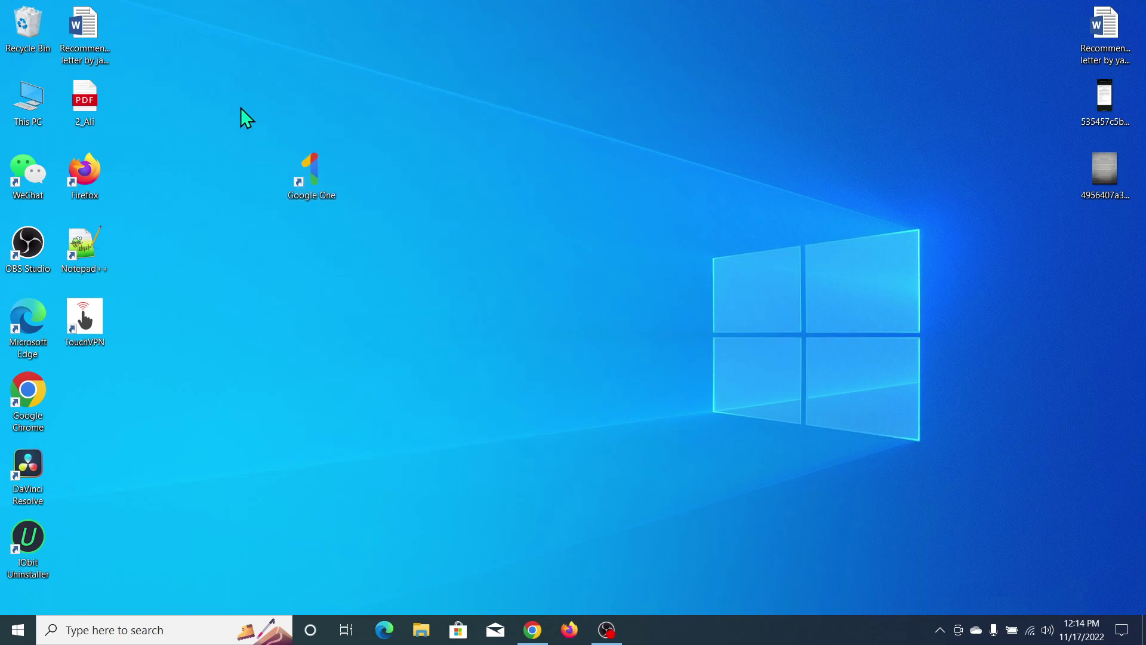
drag(241, 108, 378, 258)
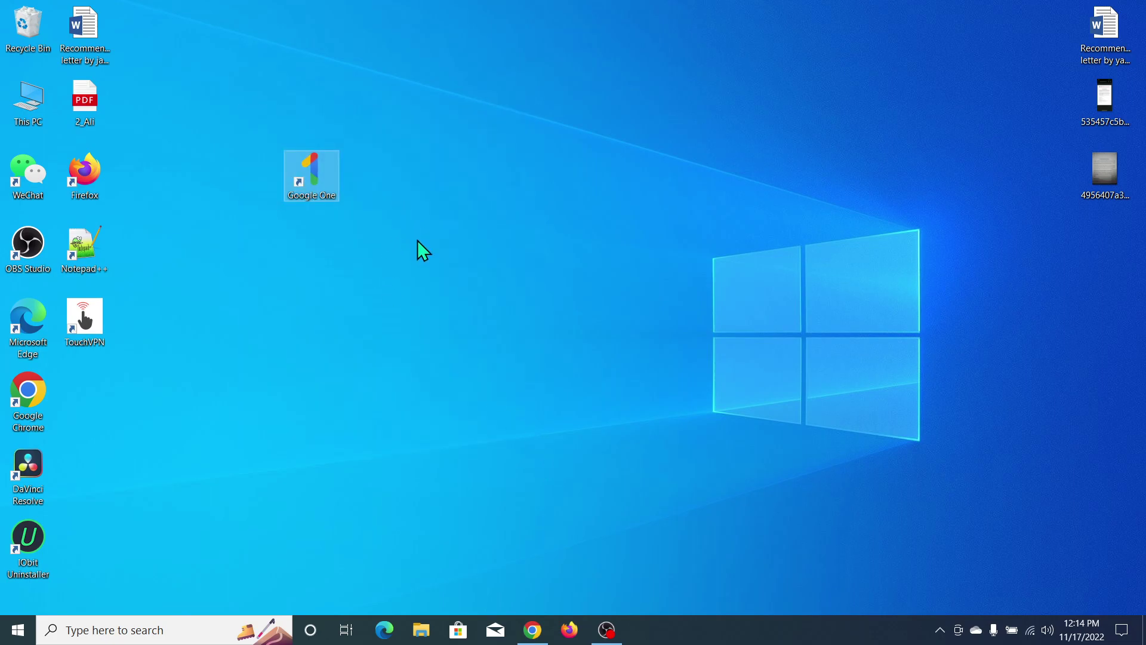